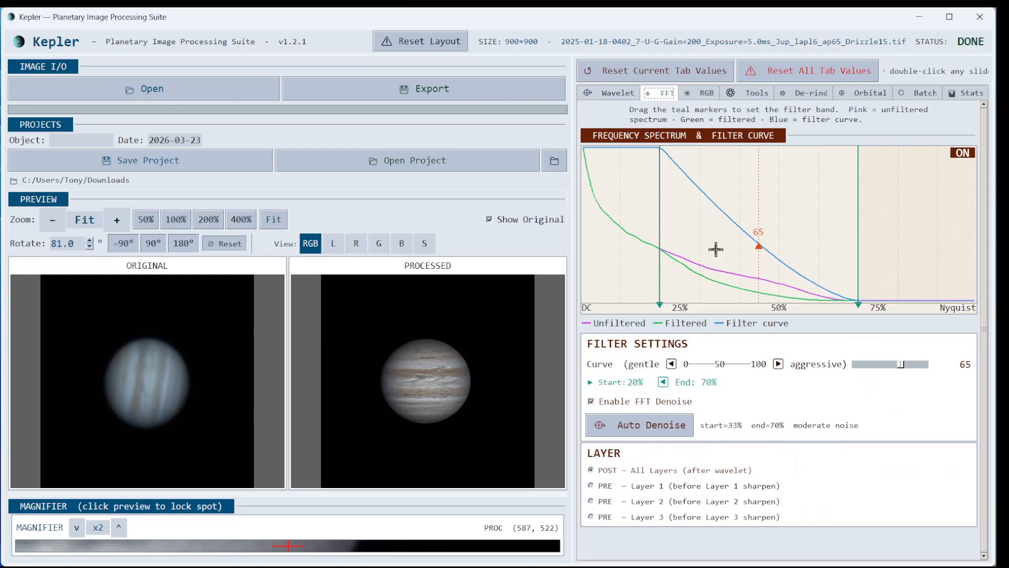
# - Review the RGB, Tools and Batch settings for the Jupiter image, and switch to WinJUPOS
pyautogui.click(707, 94)
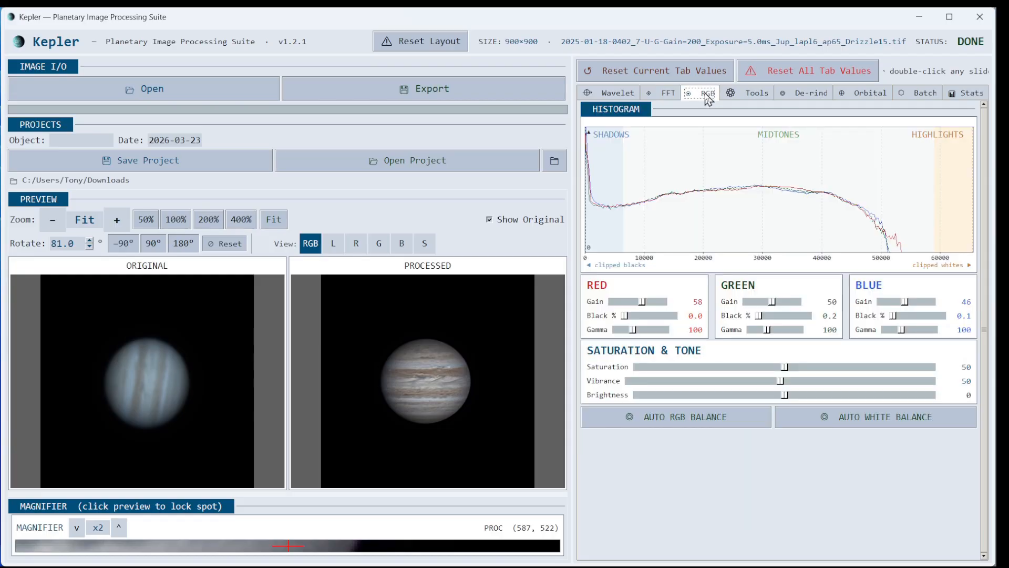
pyautogui.click(738, 95)
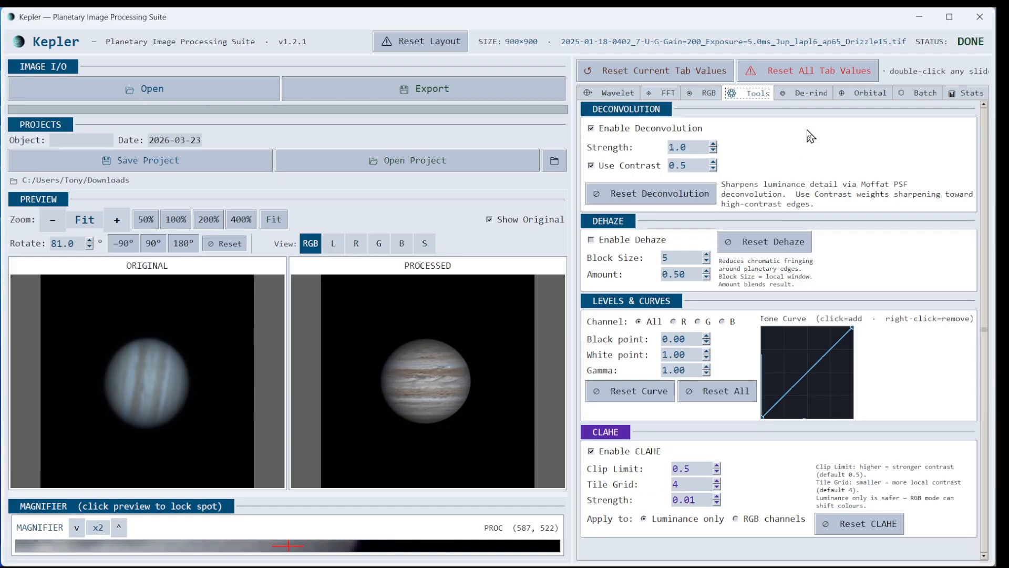
pyautogui.click(921, 96)
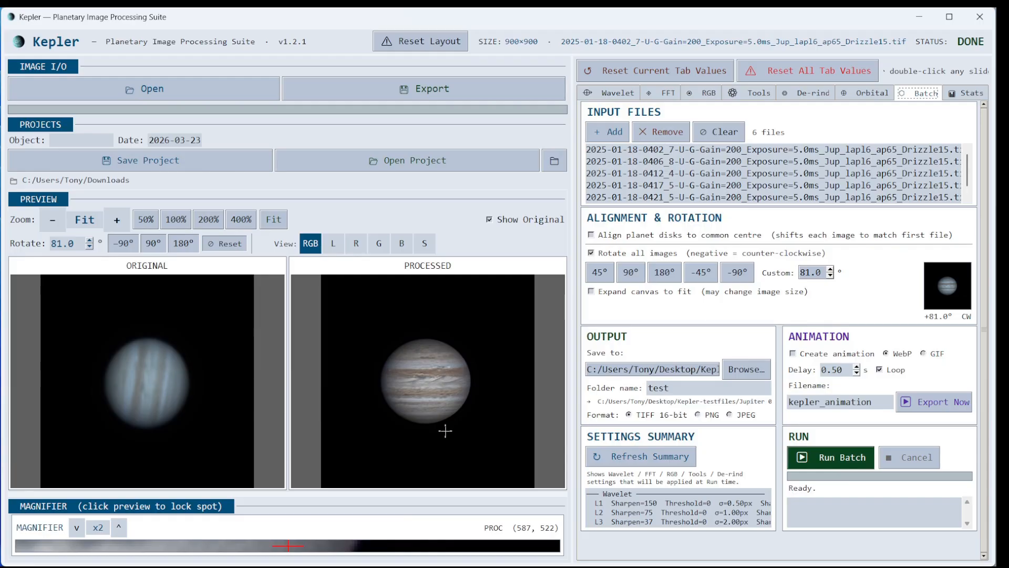
pyautogui.click(919, 21)
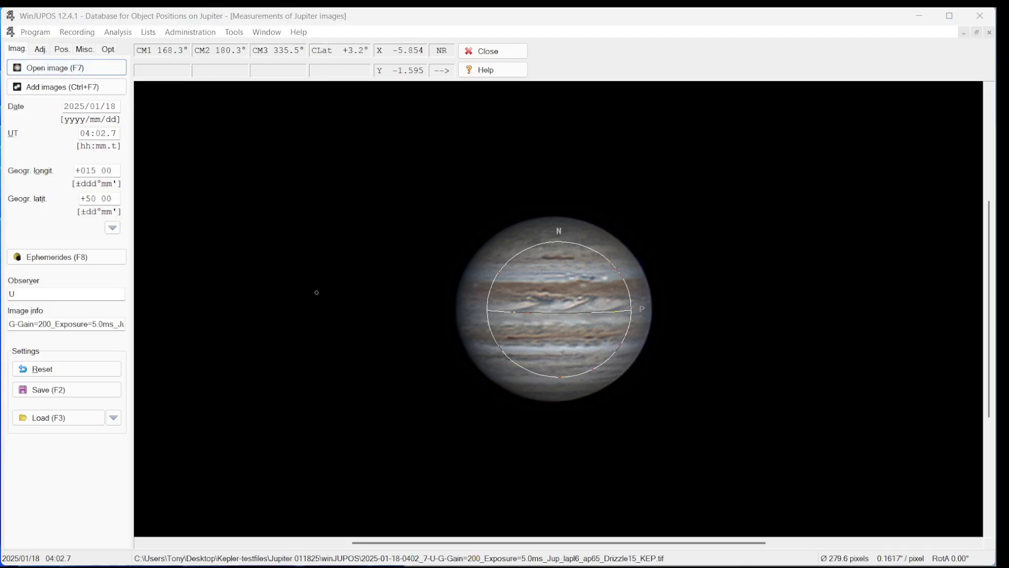
# - Look through the Jupiter image files in the winJUPOS folder without opening one
pyautogui.press('F7')
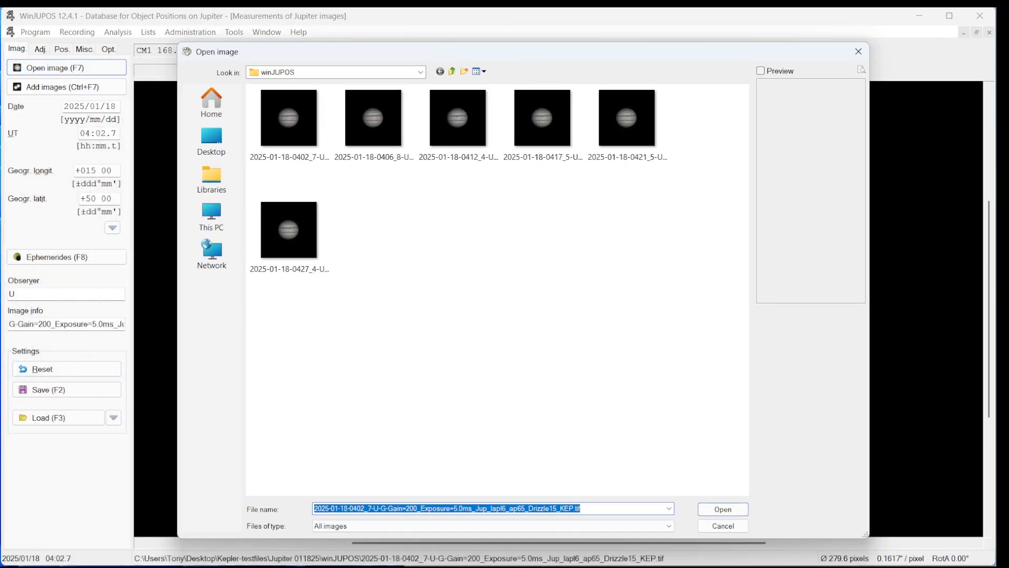
pyautogui.moveTo(866, 536); pyautogui.dragTo(643, 437)
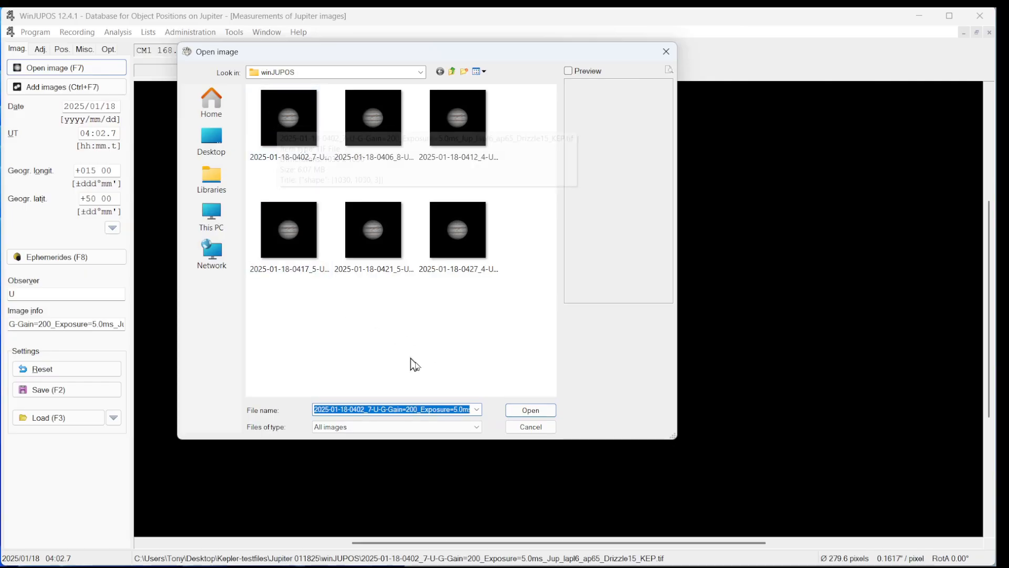
pyautogui.click(528, 427)
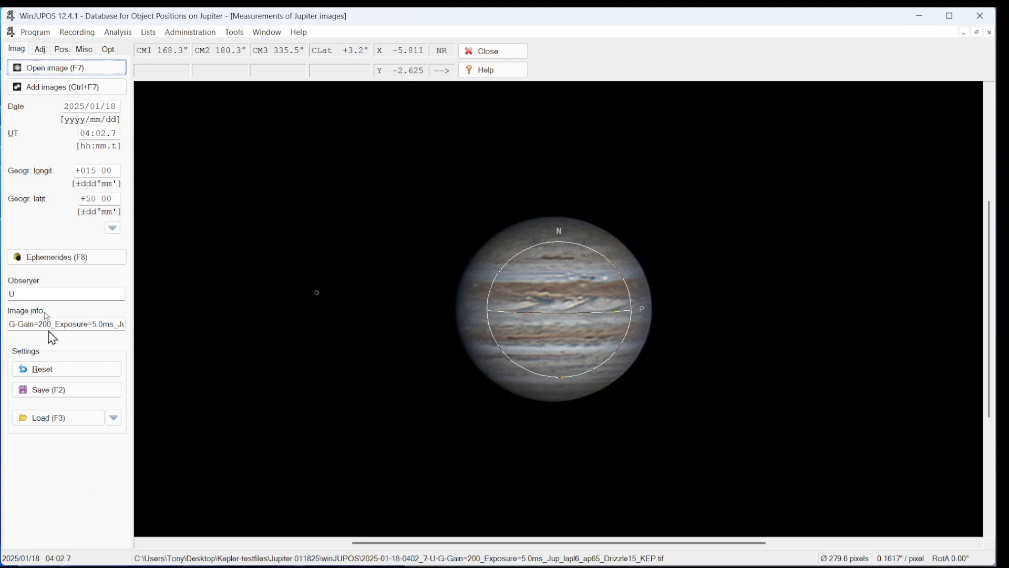
# - Set the celestial body to Jupiter
pyautogui.click(36, 33)
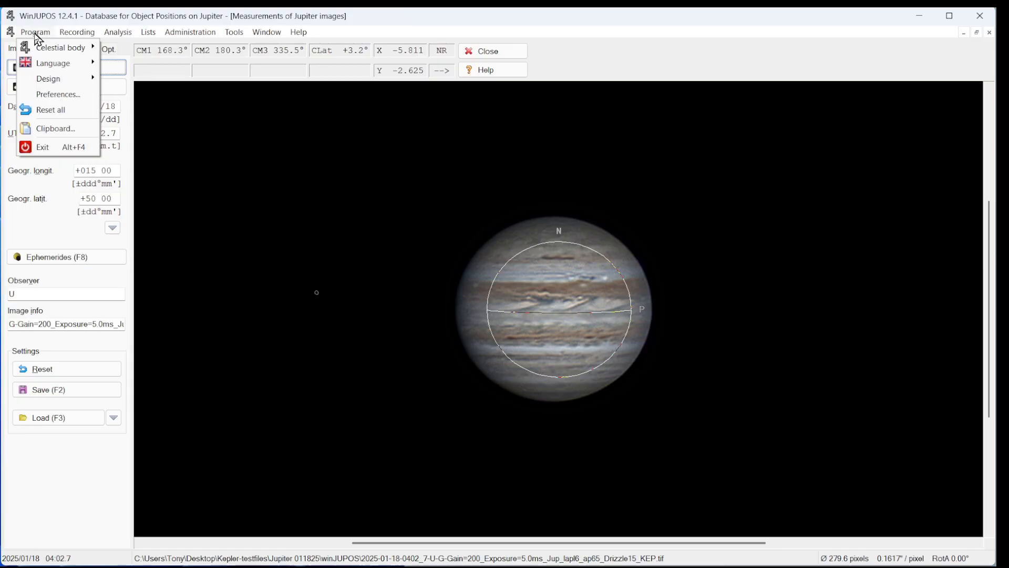
pyautogui.moveTo(44, 53)
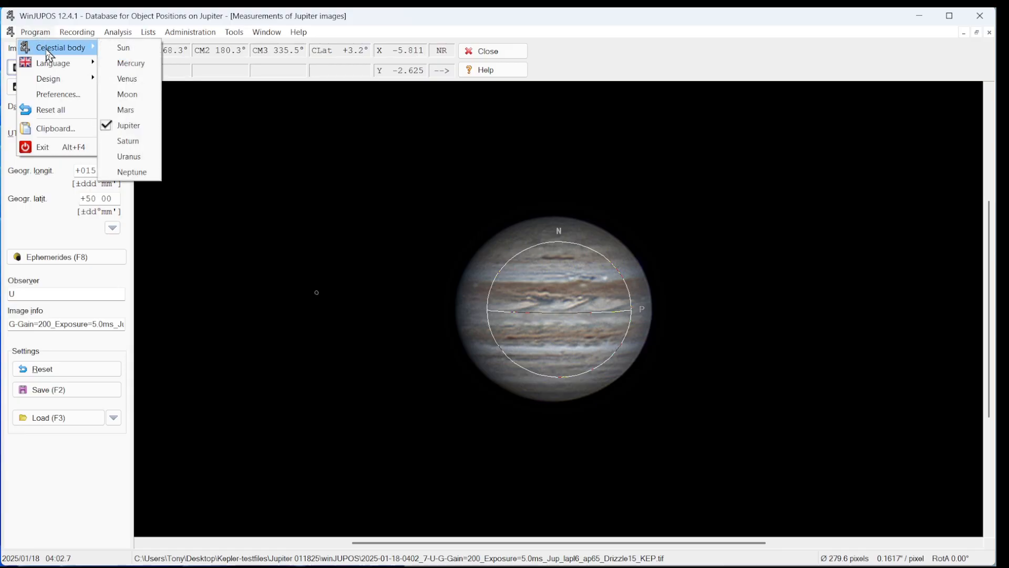
pyautogui.click(129, 129)
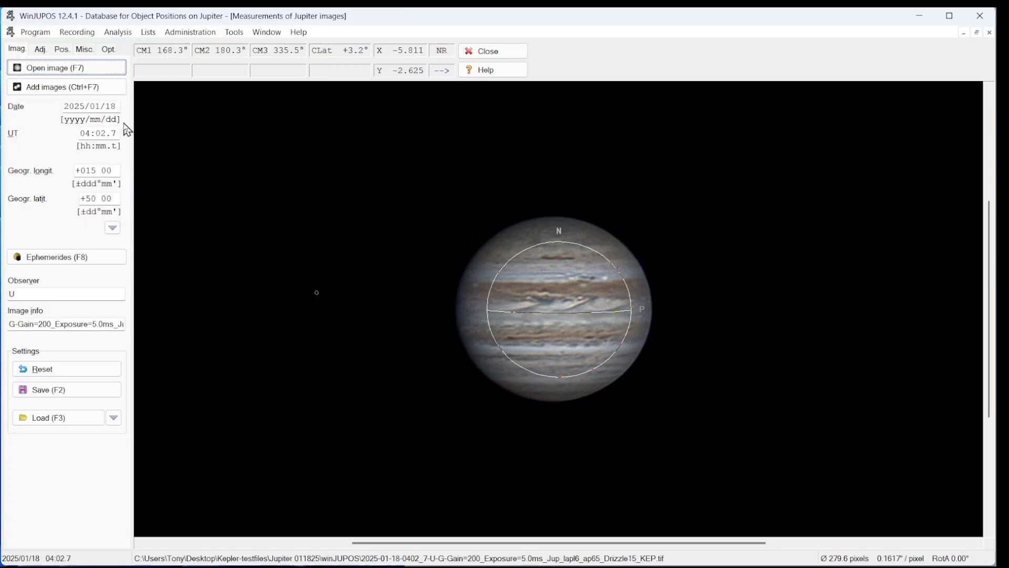
# - Fit the outline frame automatically to Jupiter's disk and enable LD compensation with an LD value of 0.90
pyautogui.click(39, 51)
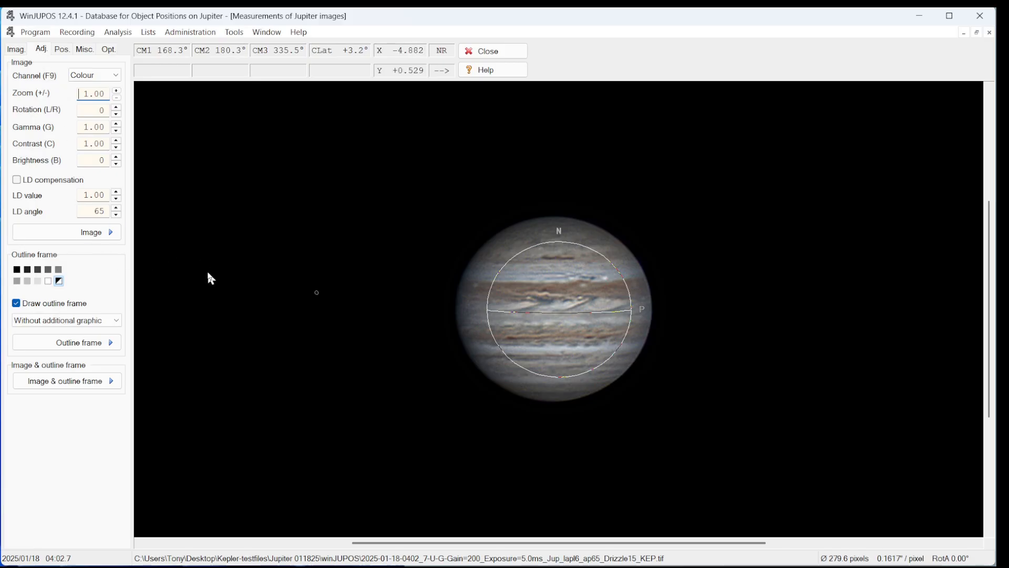
pyautogui.press('F11')
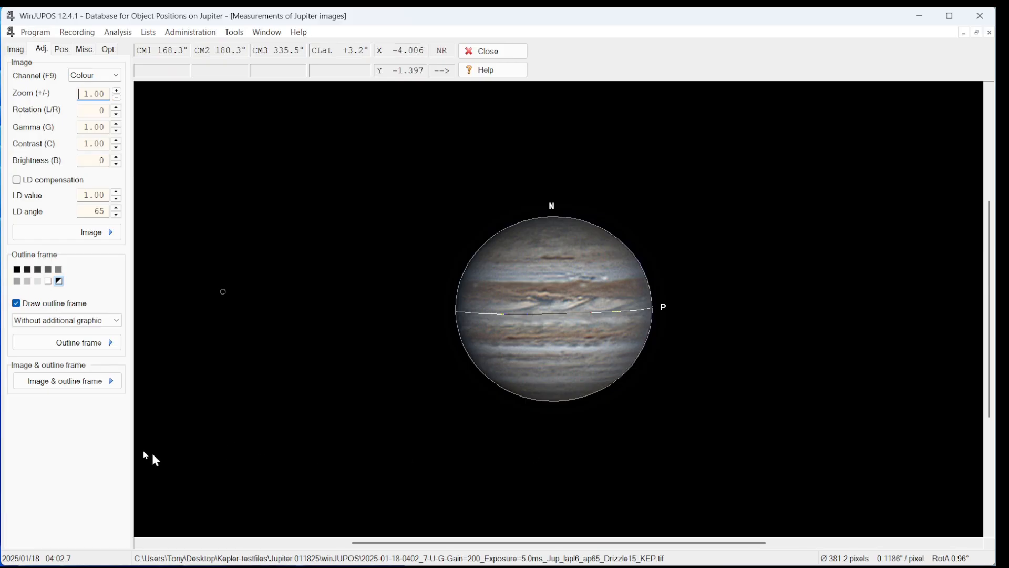
pyautogui.click(17, 181)
pyautogui.click(115, 198)
pyautogui.click(115, 198)
pyautogui.click(116, 198)
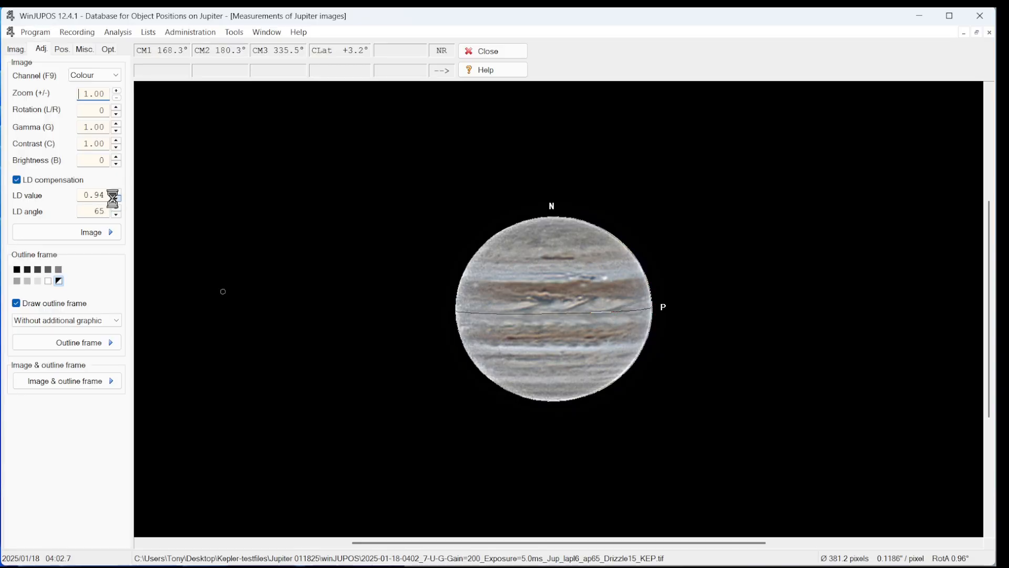
pyautogui.click(116, 199)
pyautogui.click(116, 198)
pyautogui.click(116, 198)
pyautogui.click(116, 199)
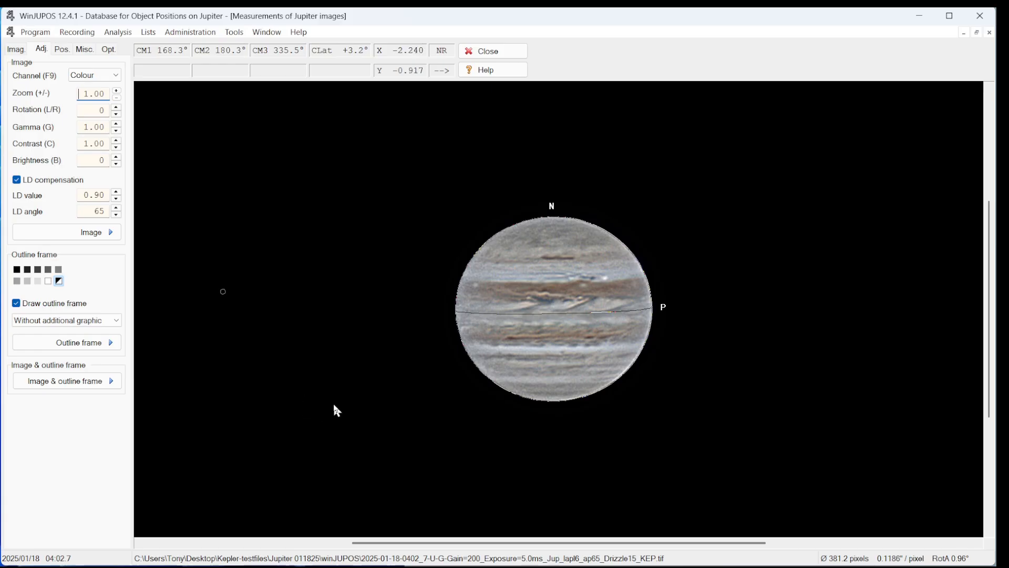
pyautogui.click(83, 50)
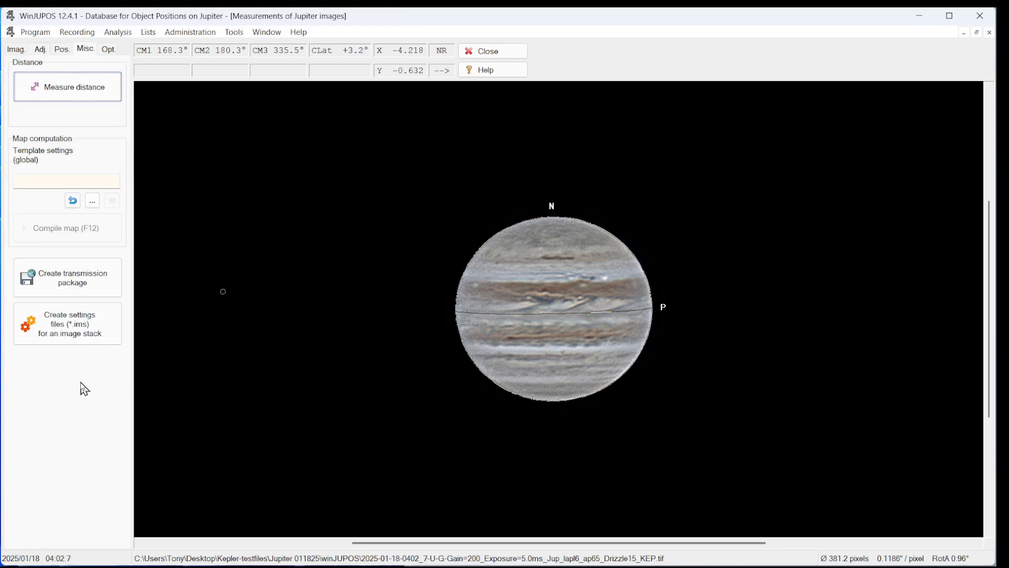
pyautogui.click(70, 332)
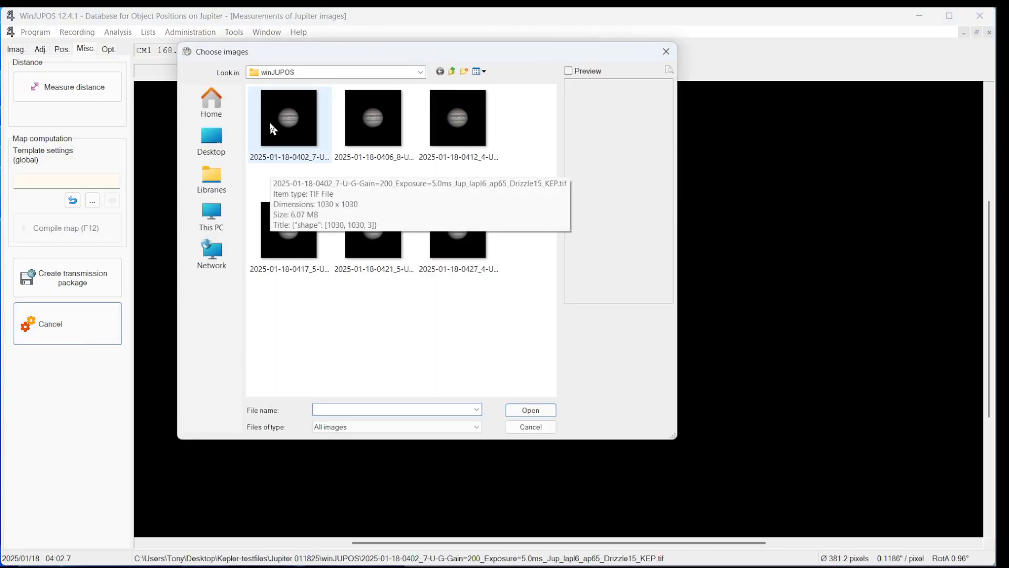
pyautogui.click(374, 125)
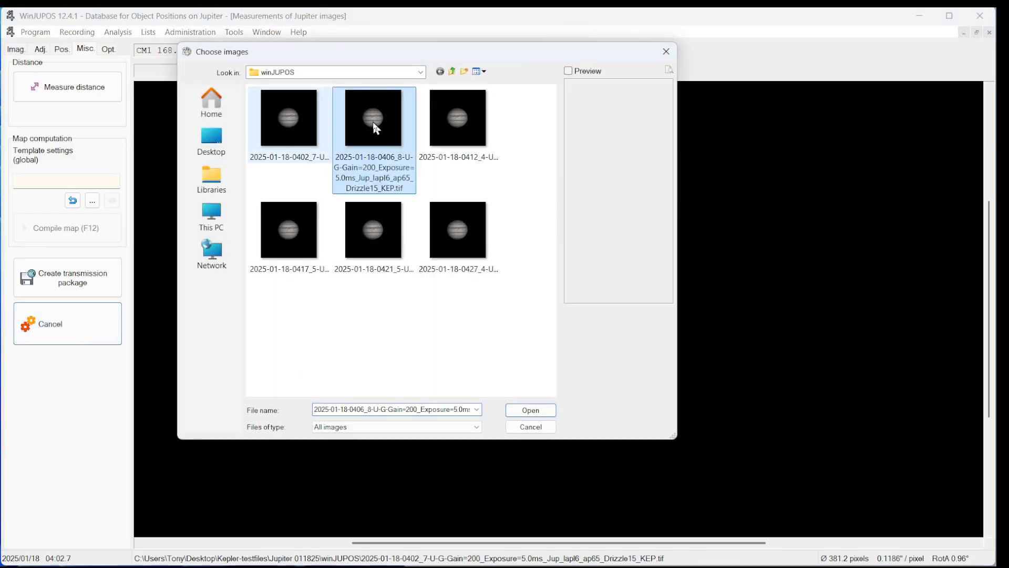
pyautogui.keyDown('shift'); pyautogui.click(452, 236); pyautogui.keyUp('shift')
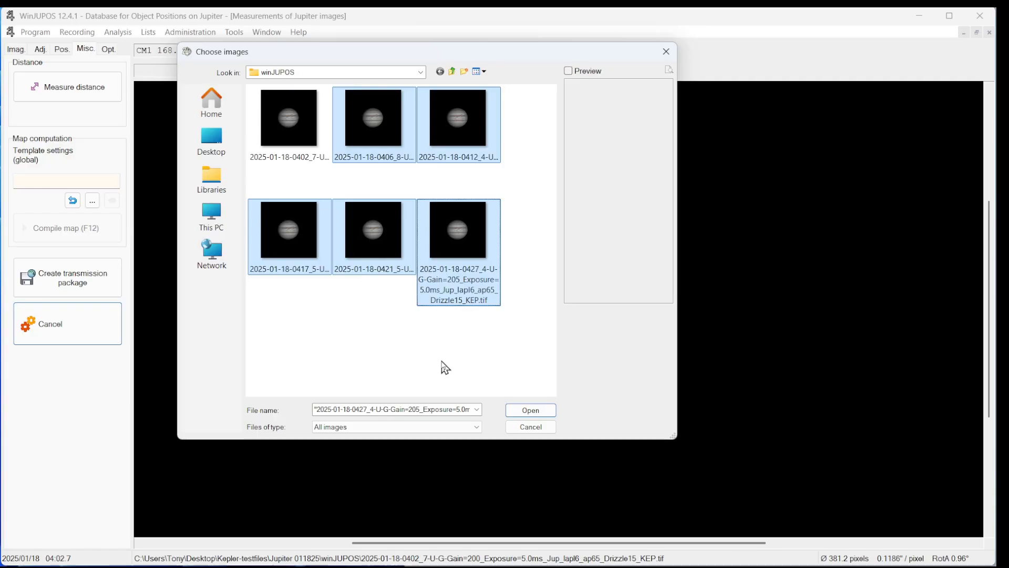
pyautogui.click(531, 410)
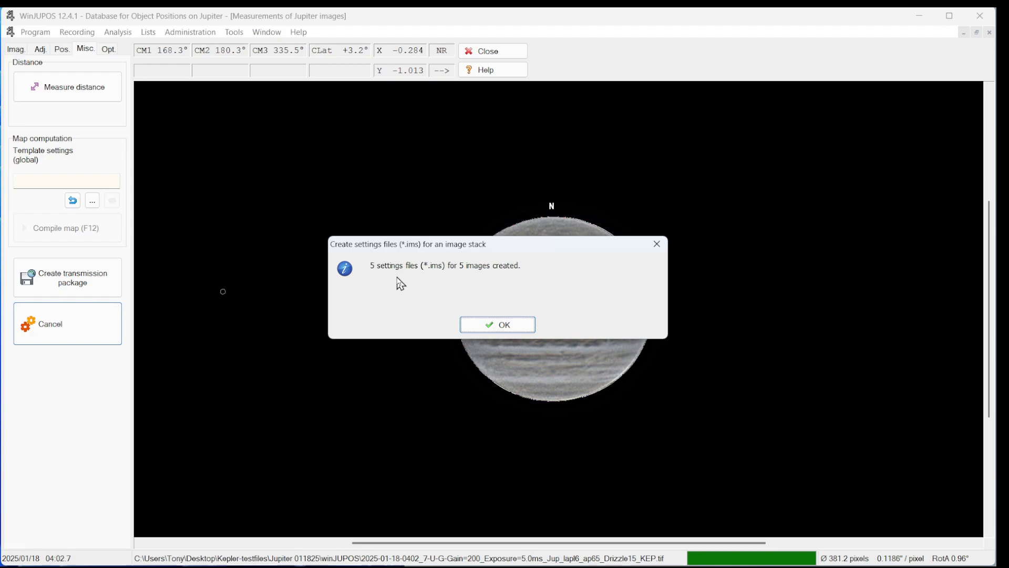
pyautogui.click(504, 325)
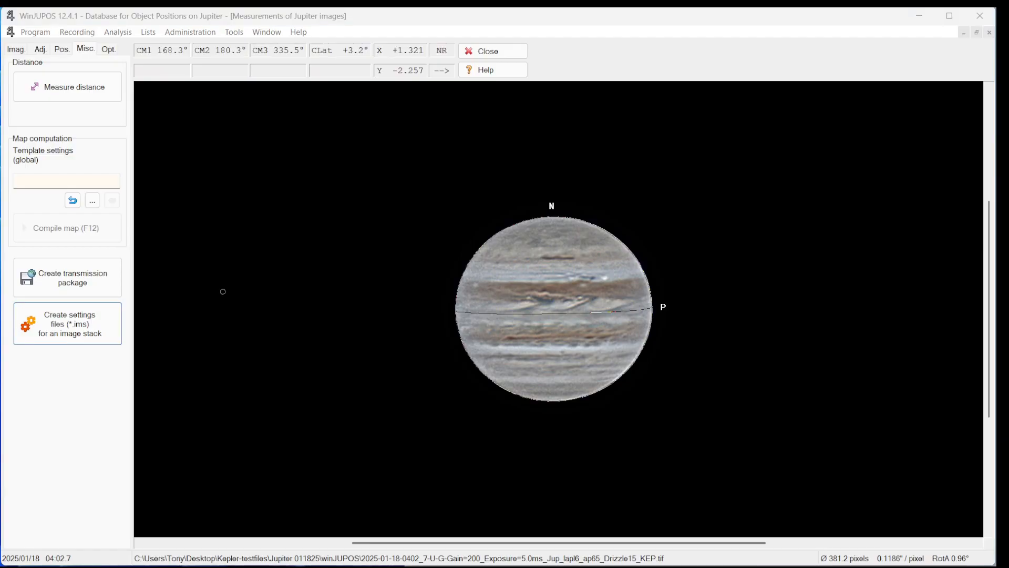
# - Check the winJUPOS folder in File Explorer for the TIF images and the newly created settings files
pyautogui.moveTo(0, 420); pyautogui.dragTo(421, 96)
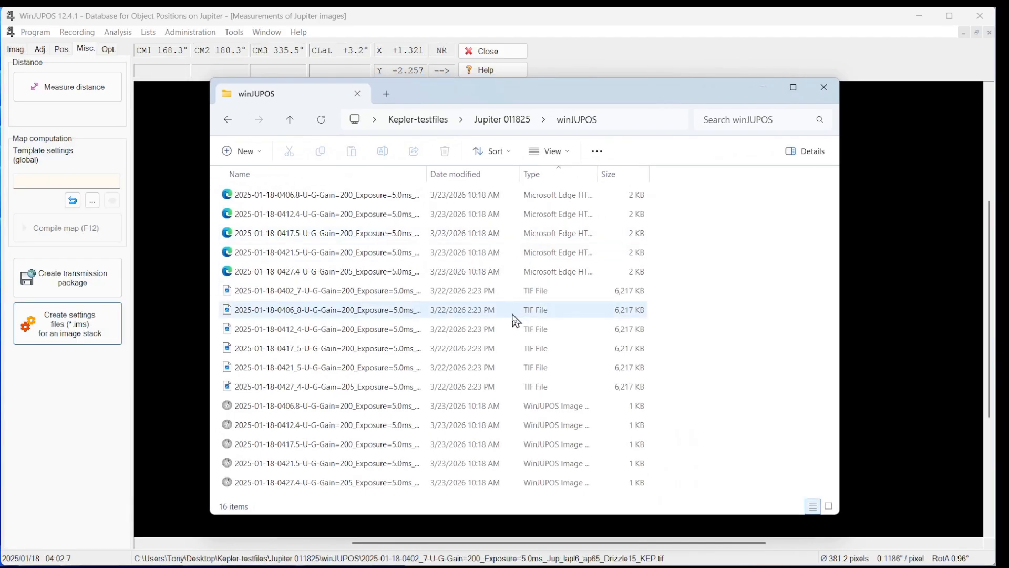
pyautogui.moveTo(562, 285); pyautogui.dragTo(578, 388)
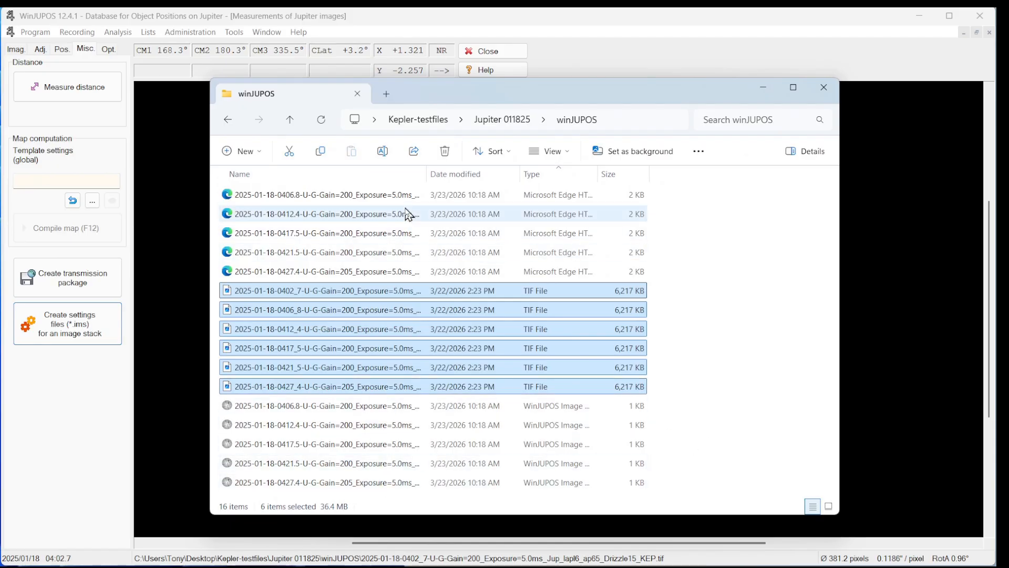
pyautogui.click(712, 297)
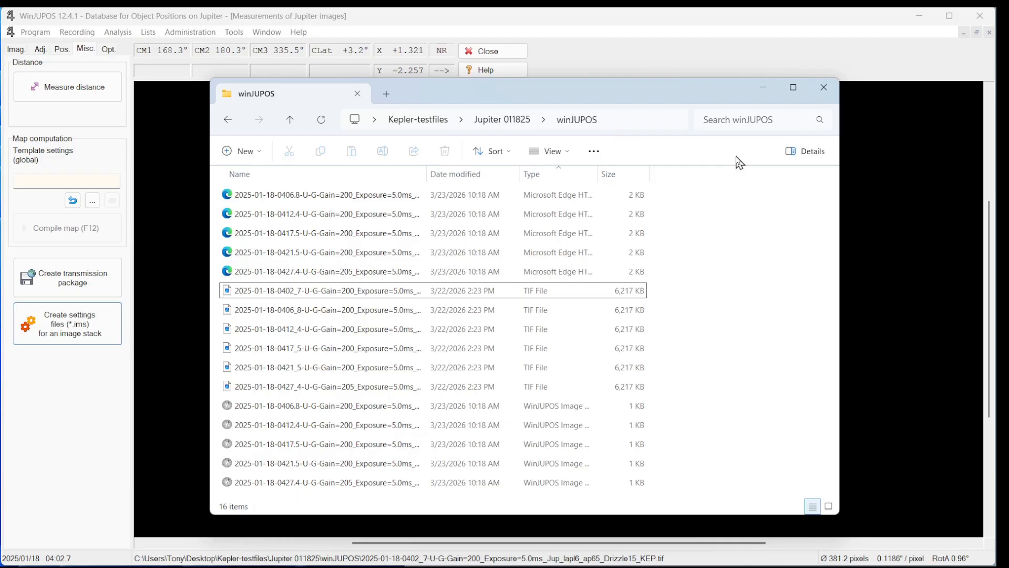
pyautogui.click(763, 89)
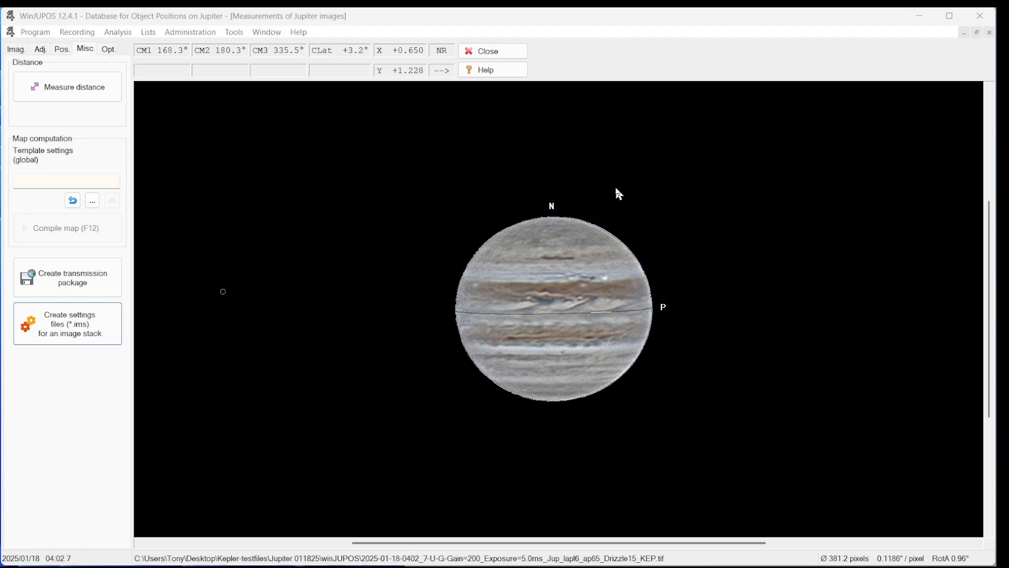
pyautogui.click(41, 50)
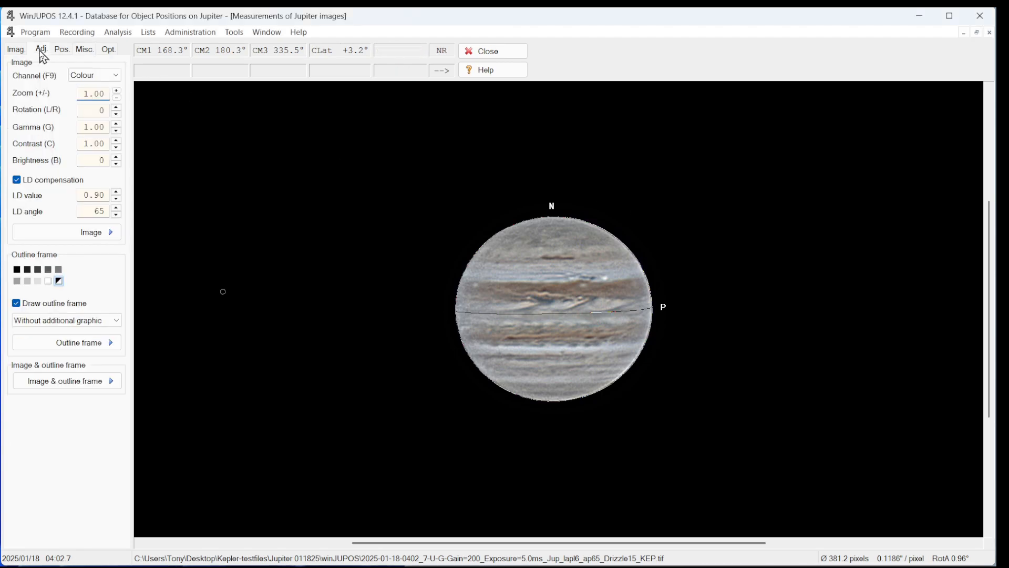
pyautogui.click(85, 51)
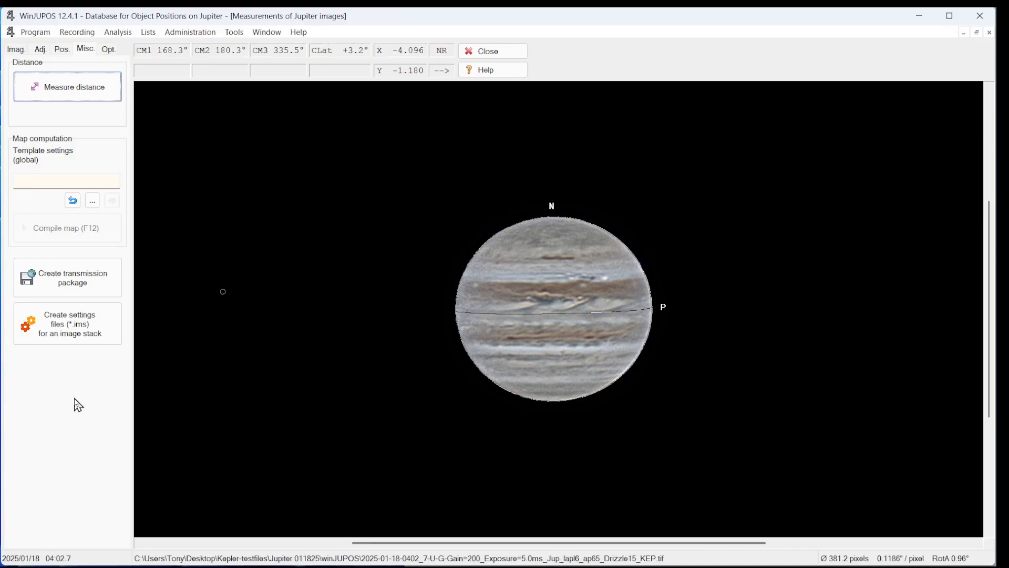
# - Start De-rotation of images and add all five image measurement settings files from the winJUPOS folder
pyautogui.click(234, 33)
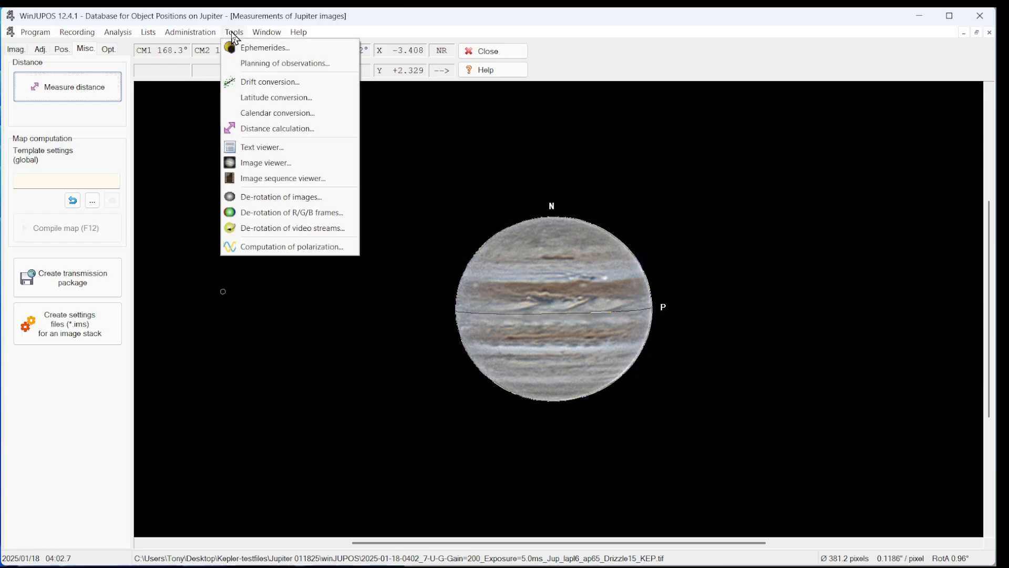
pyautogui.click(281, 197)
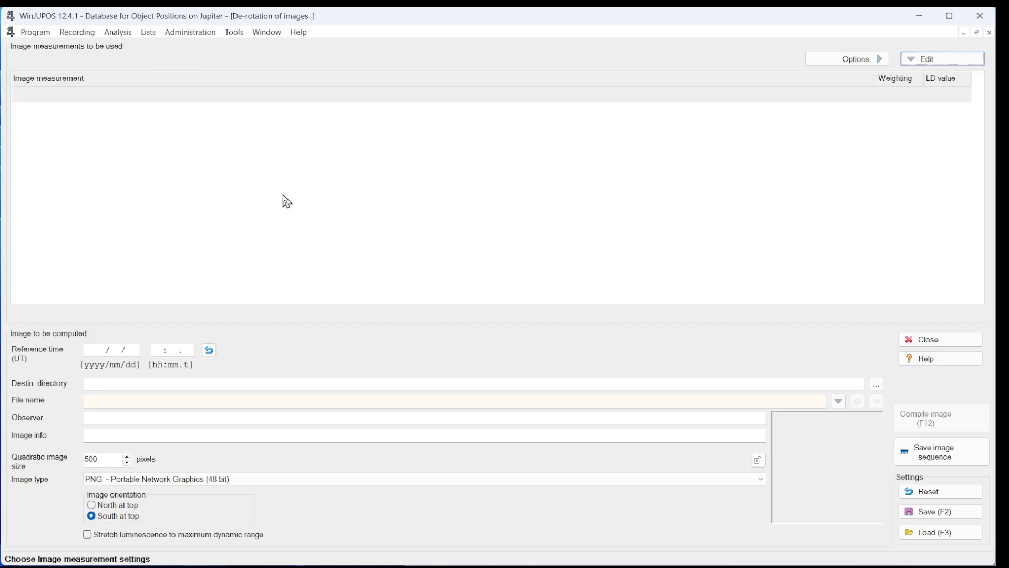
pyautogui.click(914, 64)
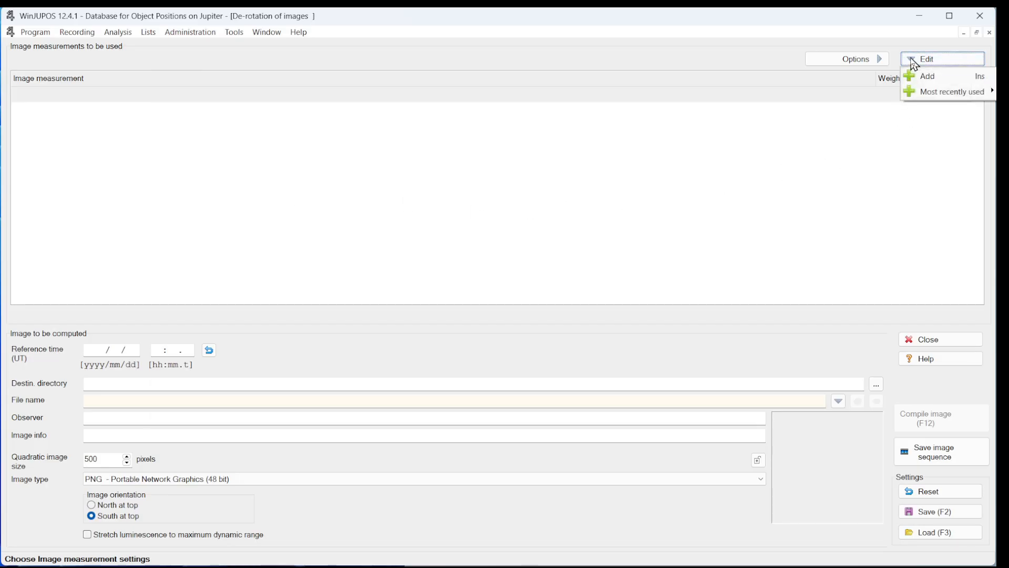
pyautogui.click(922, 74)
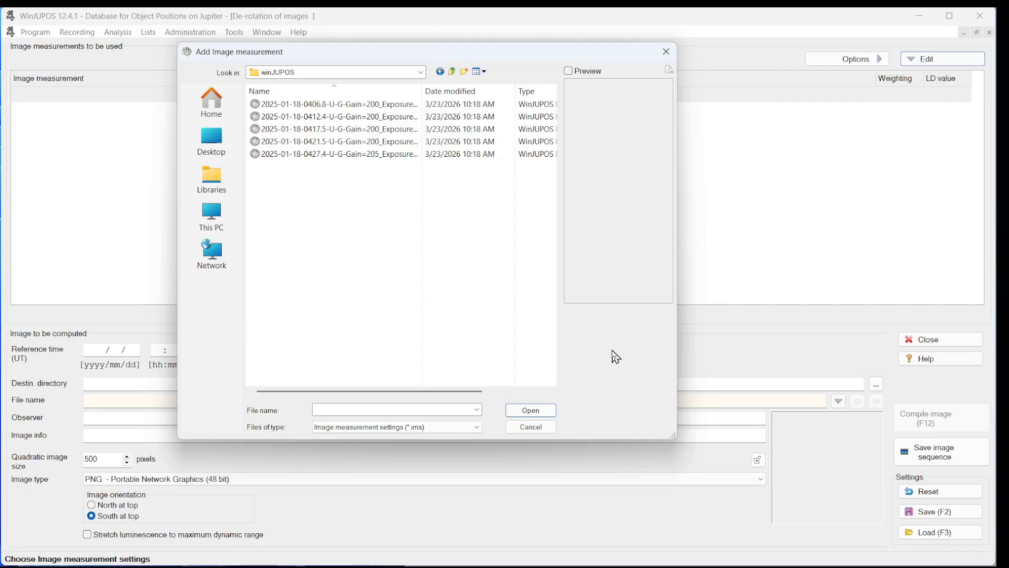
pyautogui.click(304, 107)
pyautogui.hotkey('ctrl', 'a')
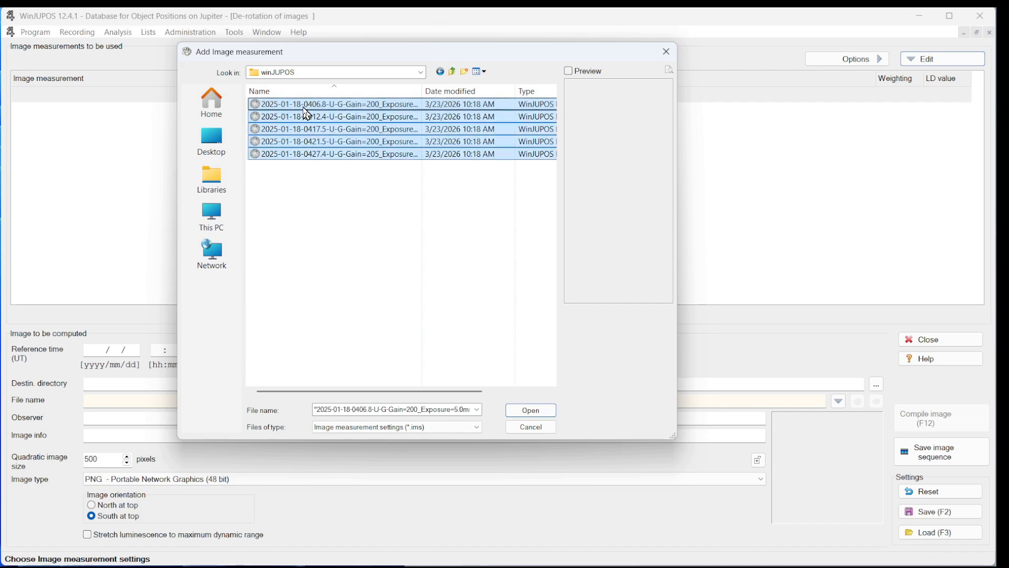
pyautogui.click(533, 411)
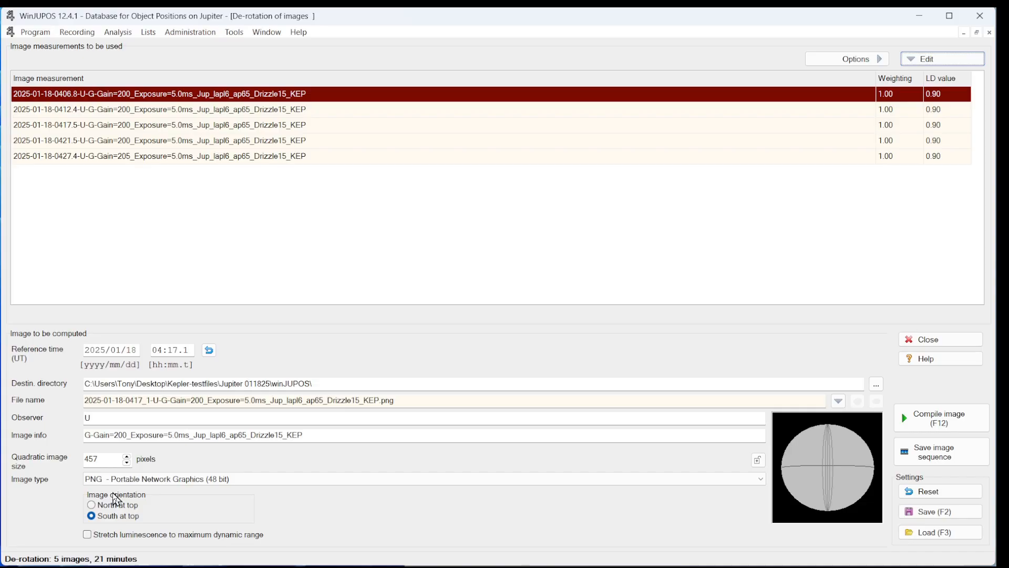
# - Set the image orientation to north at top, compile the de-rotated image, and view the output folder
pyautogui.click(91, 505)
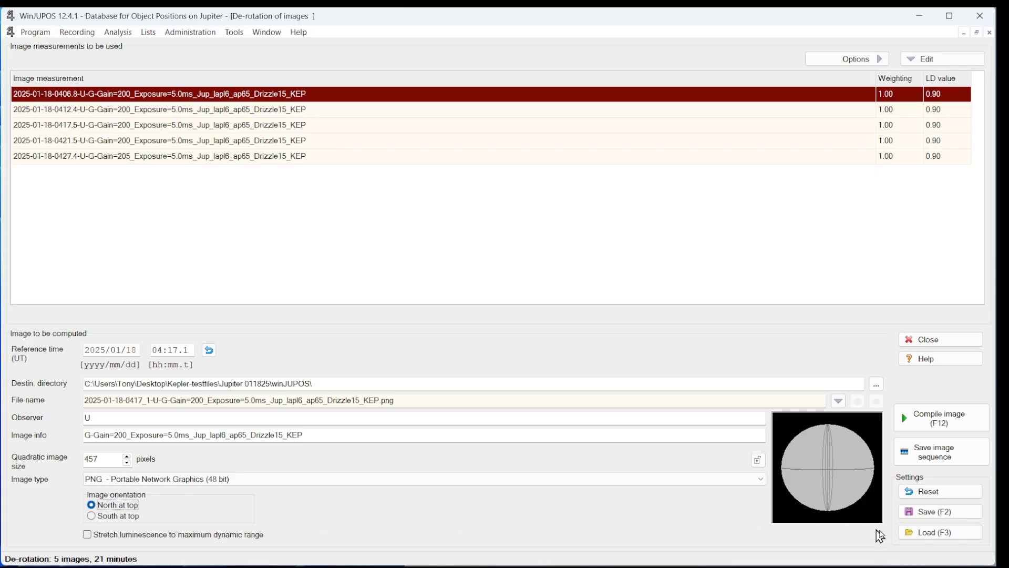
pyautogui.click(933, 424)
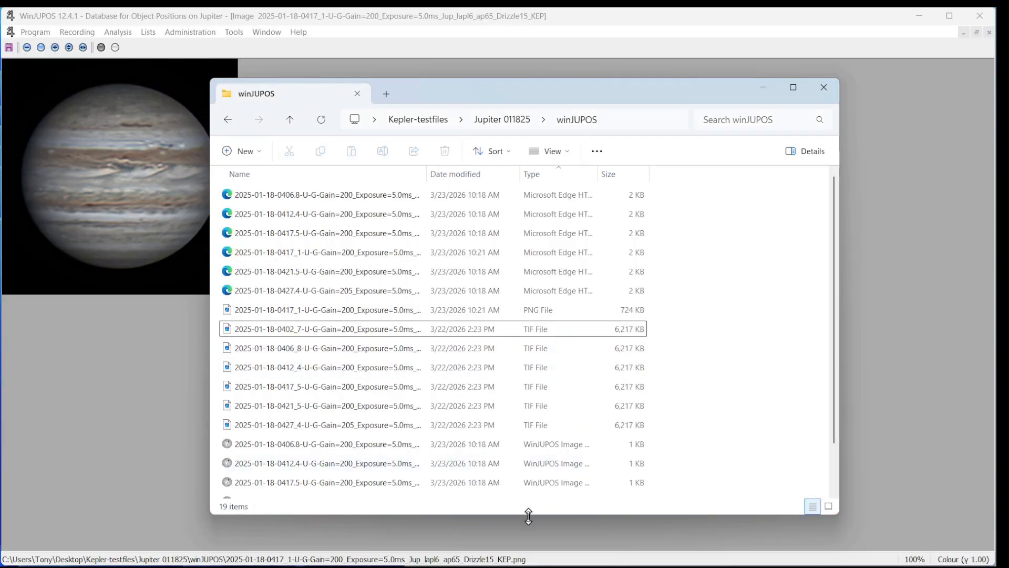
pyautogui.moveTo(527, 513); pyautogui.dragTo(523, 532)
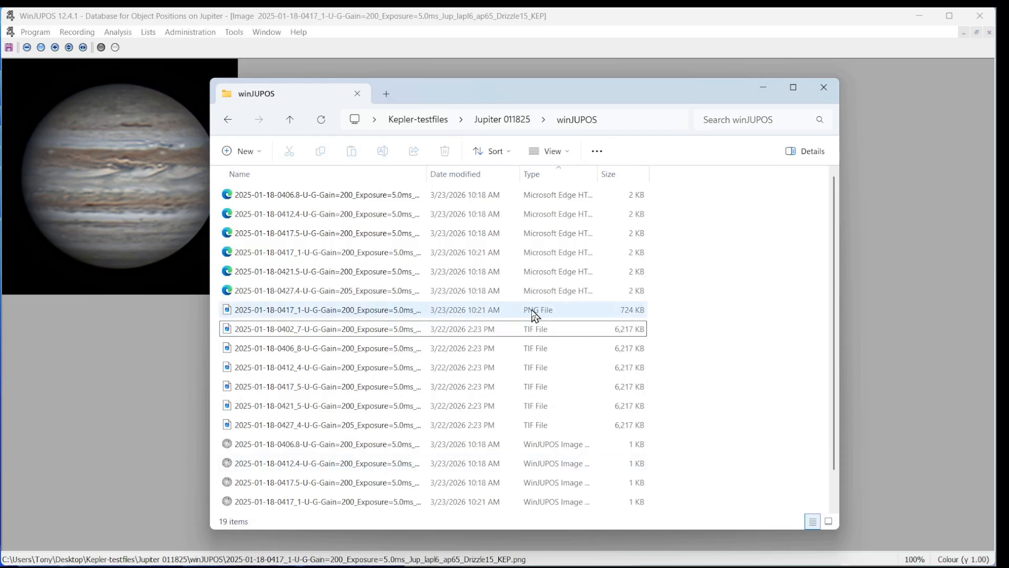
pyautogui.click(302, 315)
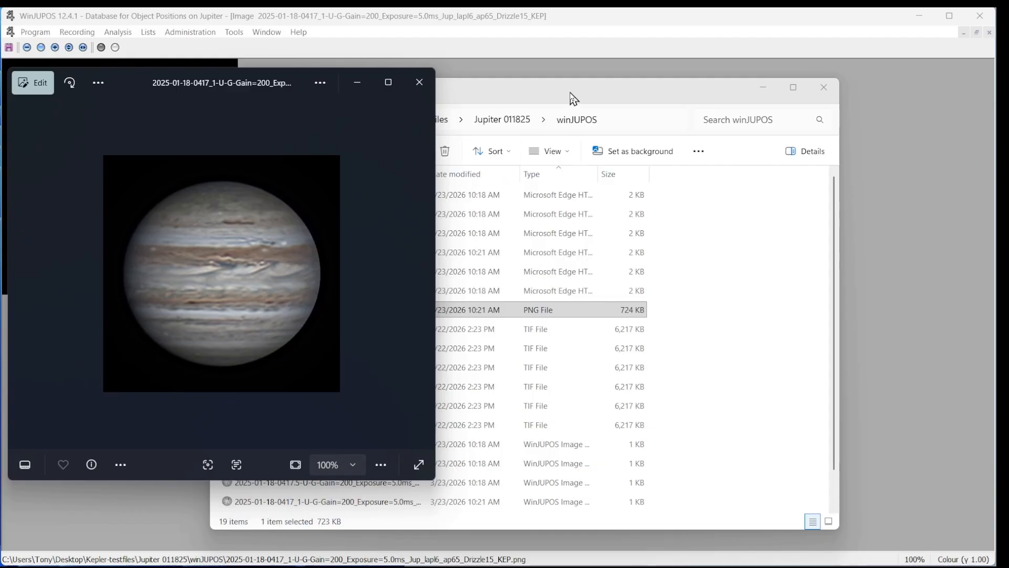
pyautogui.moveTo(574, 98); pyautogui.dragTo(649, 95)
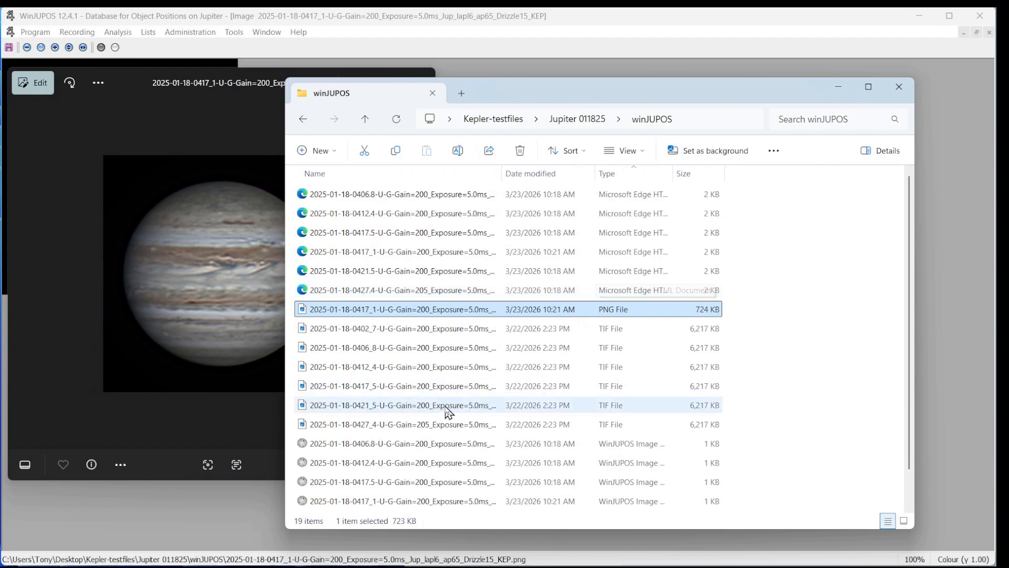
pyautogui.doubleClick(368, 329)
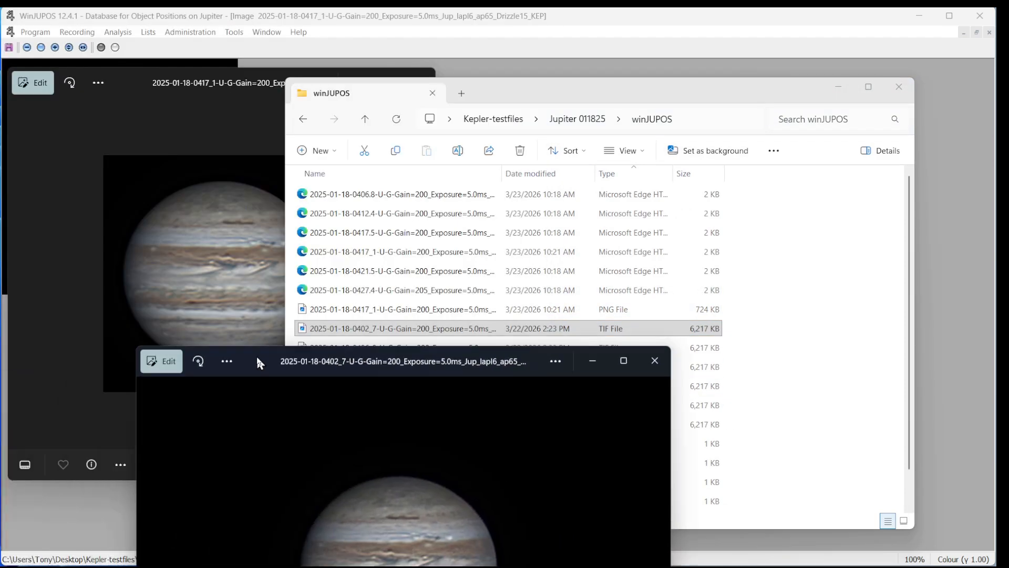
pyautogui.moveTo(259, 361); pyautogui.dragTo(558, 80)
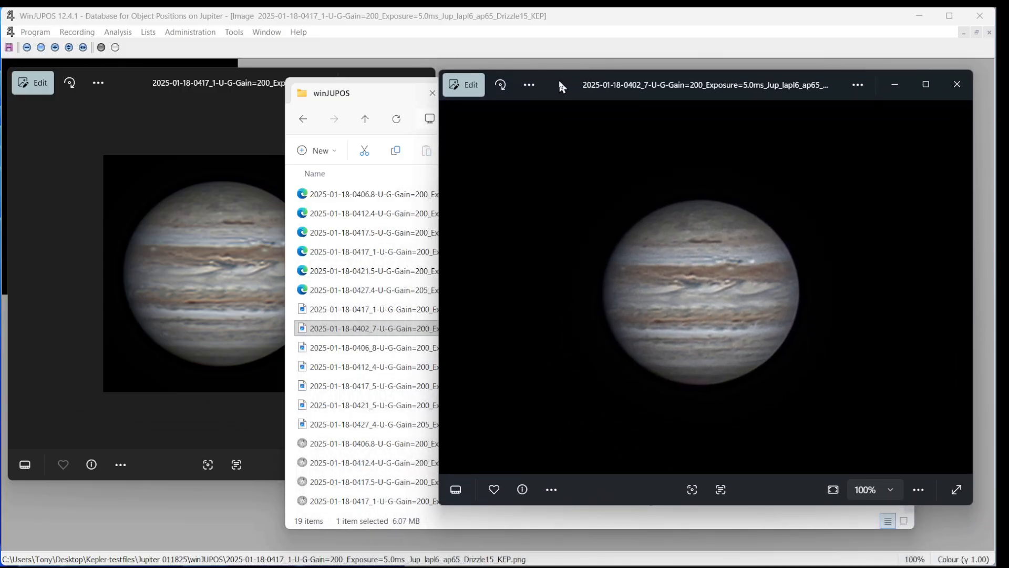
# - Enlarge both Jupiter images to 177% and compare the surface detail of the de-rotated PNG with the single TIF
pyautogui.scroll(3, 684, 303)
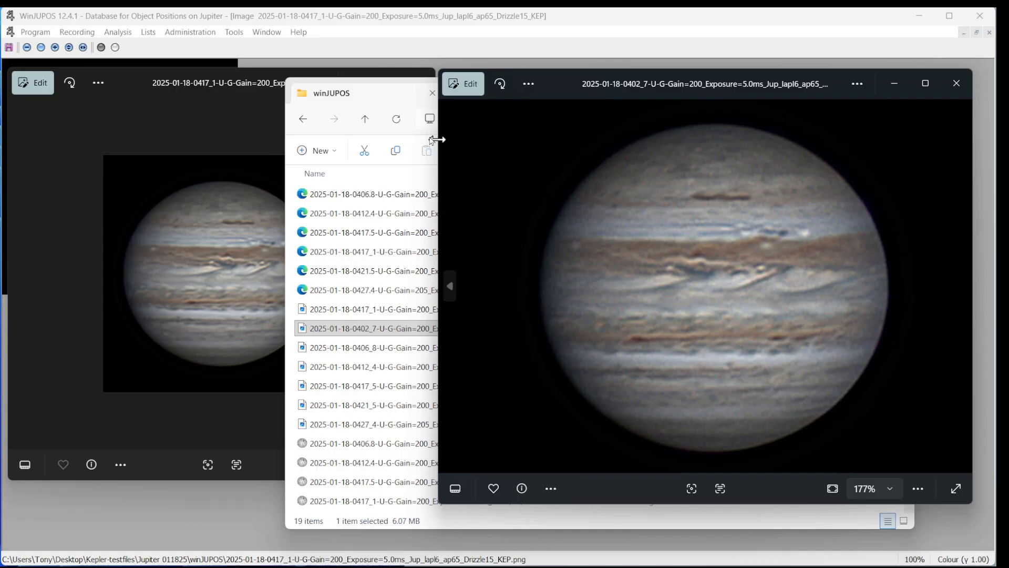
pyautogui.click(138, 71)
pyautogui.scroll(1, 218, 281)
pyautogui.scroll(2, 218, 281)
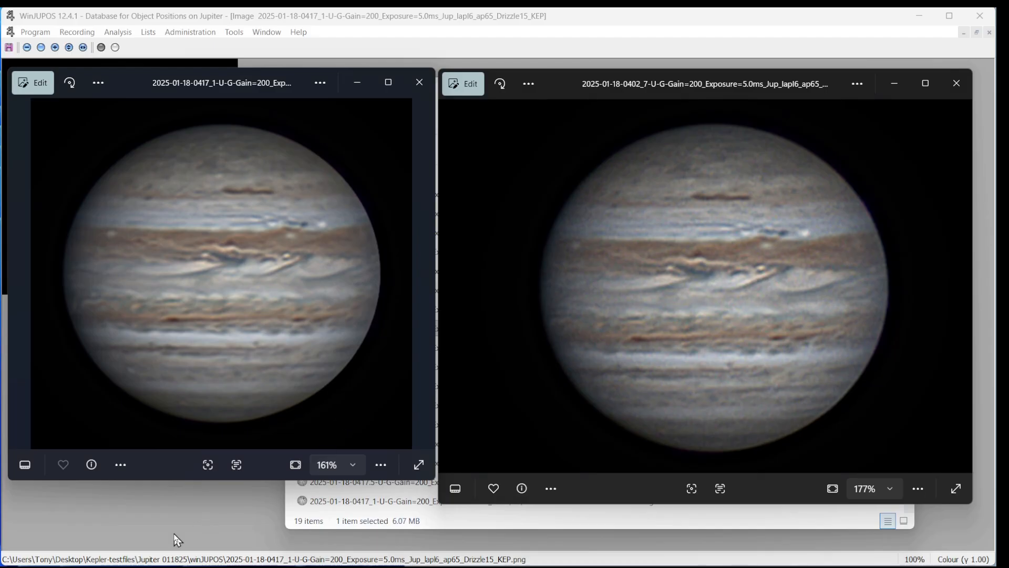
pyautogui.scroll(1, 175, 317)
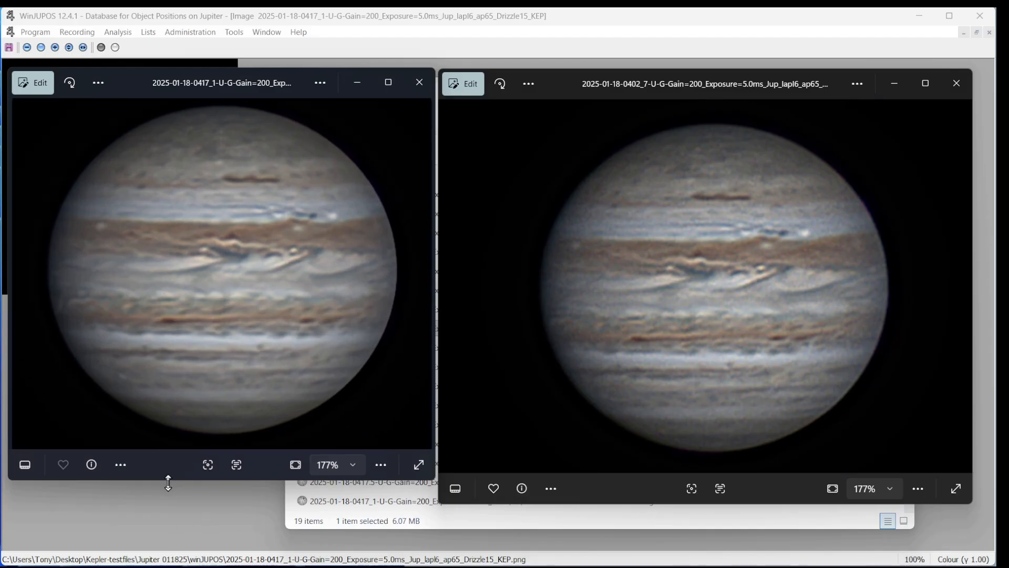